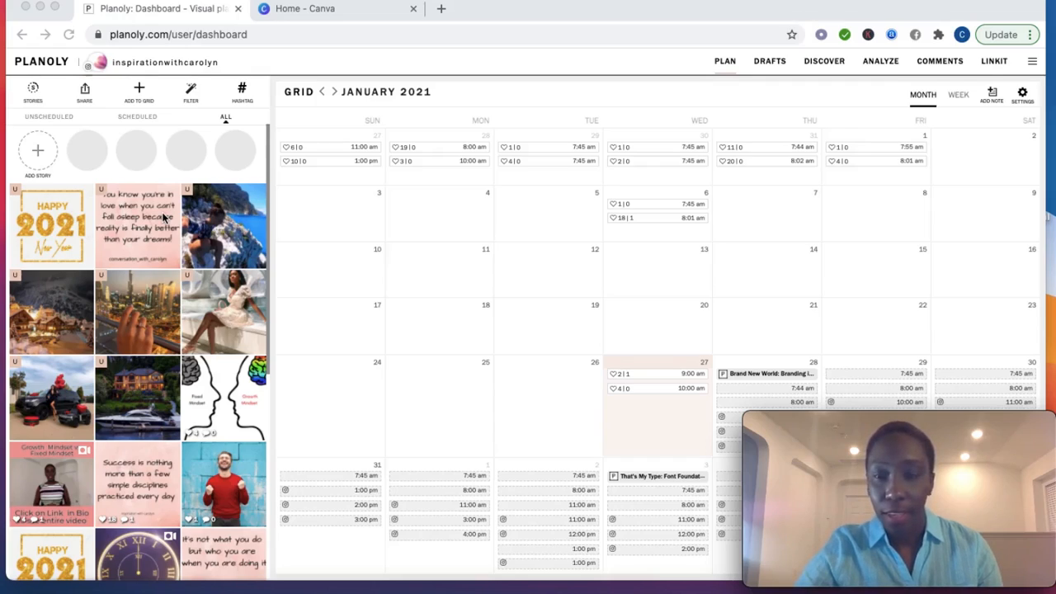
View the scheduling details of the unscheduled photo of the woman in the white dress, and close them.
left_click(198, 283)
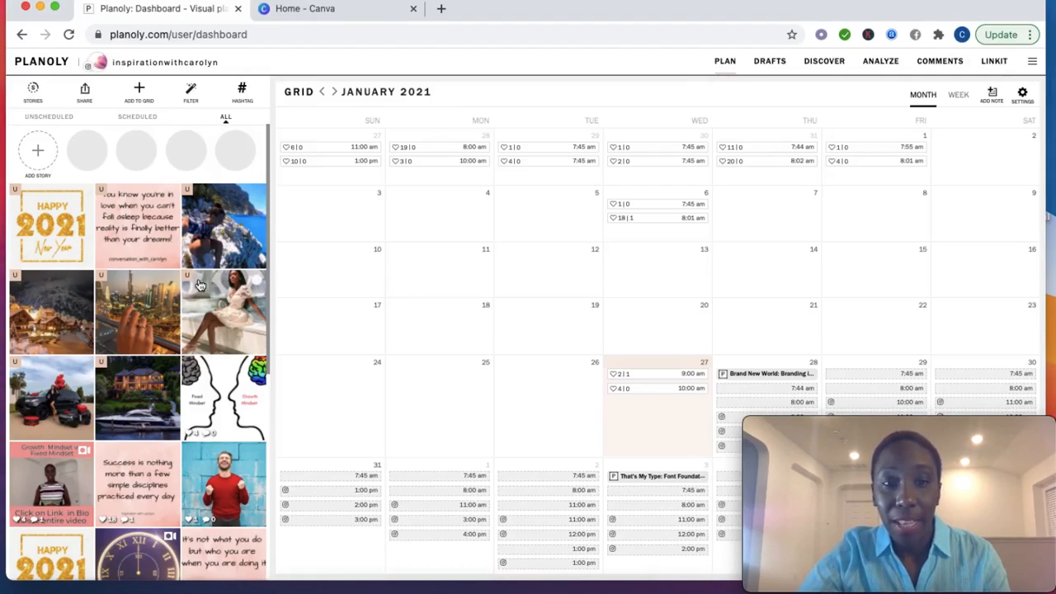
left_click(198, 284)
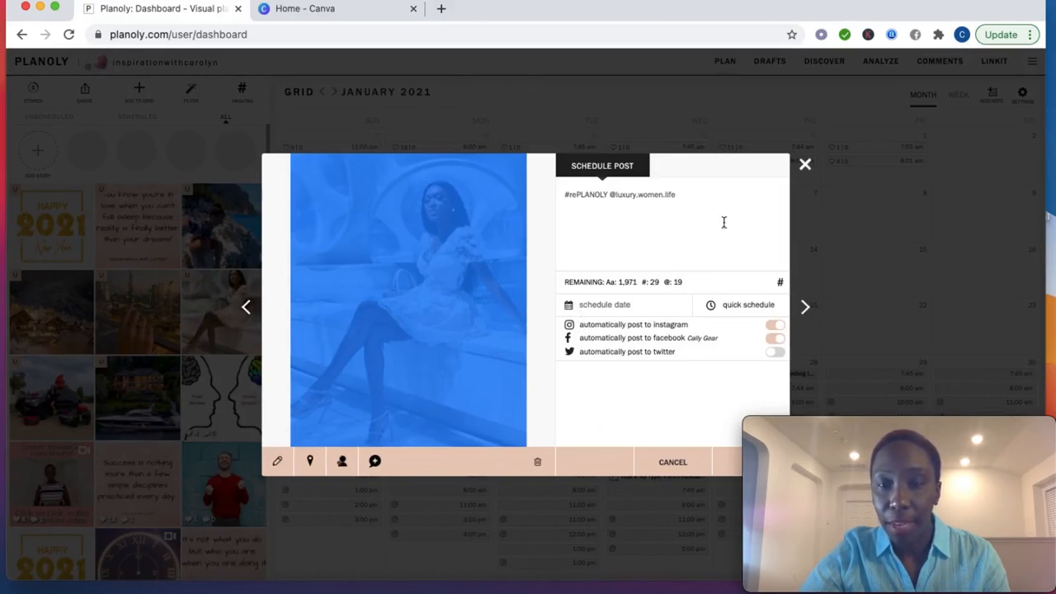
left_click(806, 170)
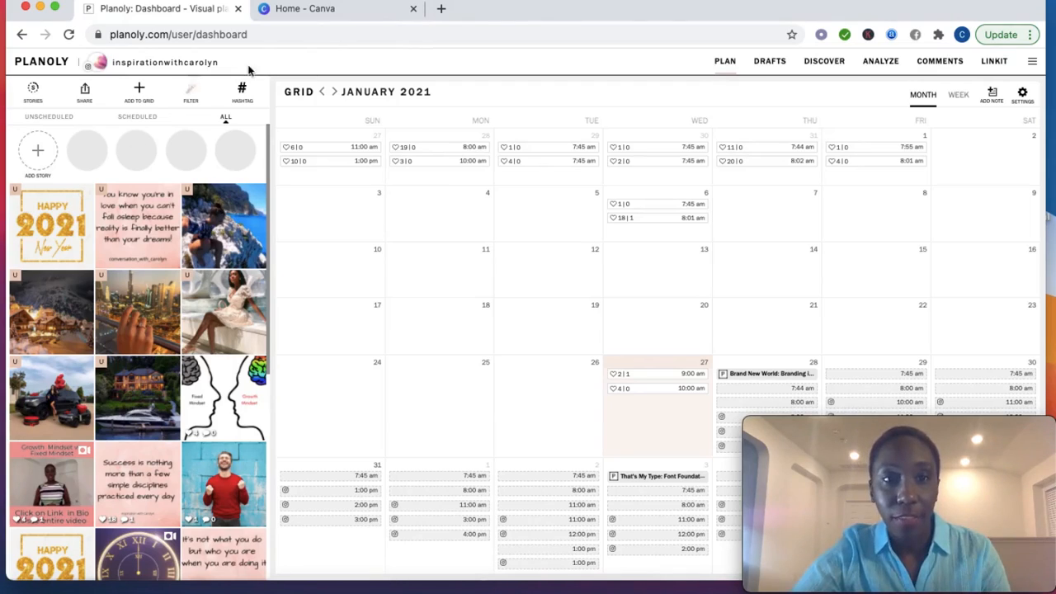
Switch to Canva, search for the Instagram Post format and create a blank Instagram Post design.
left_click(314, 13)
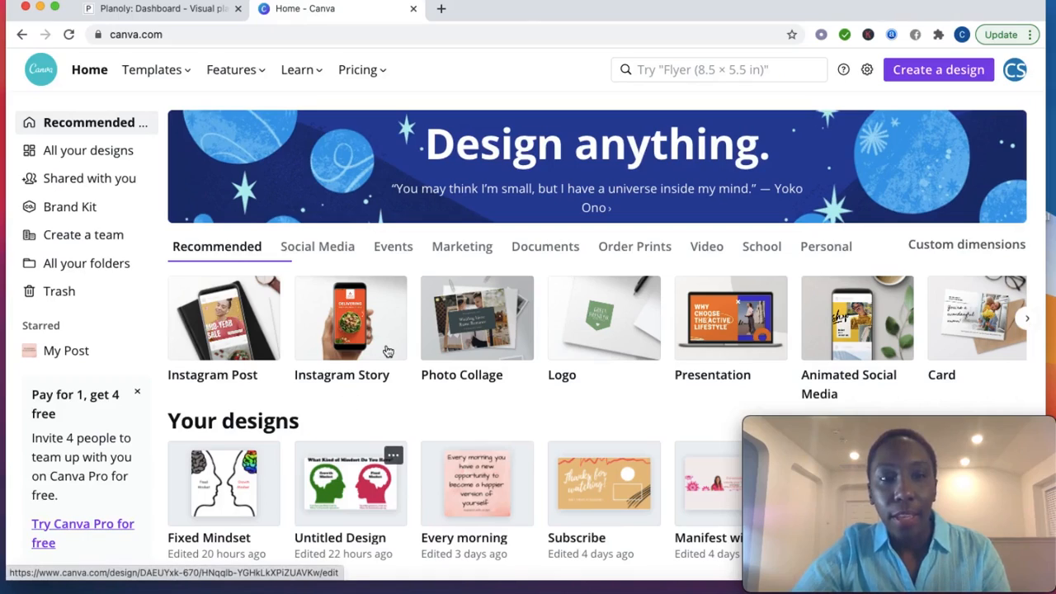
left_click(720, 70)
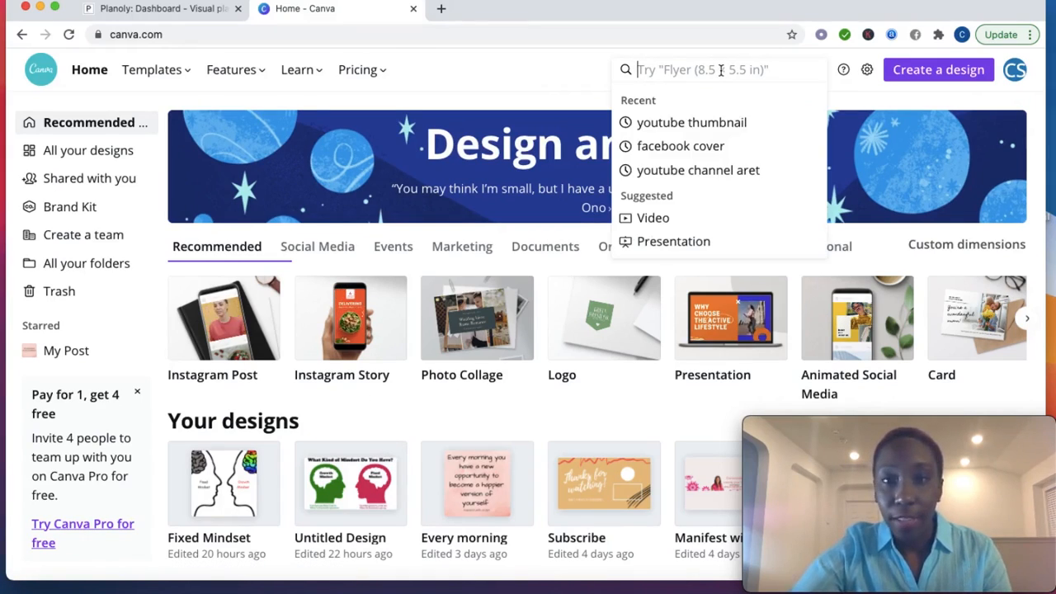
type("inst")
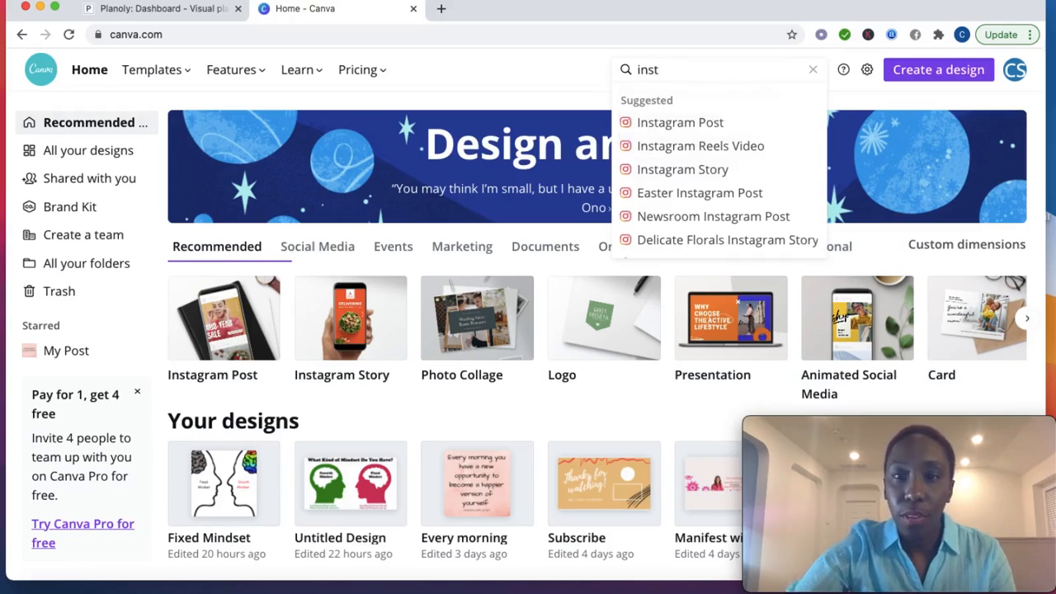
left_click(733, 123)
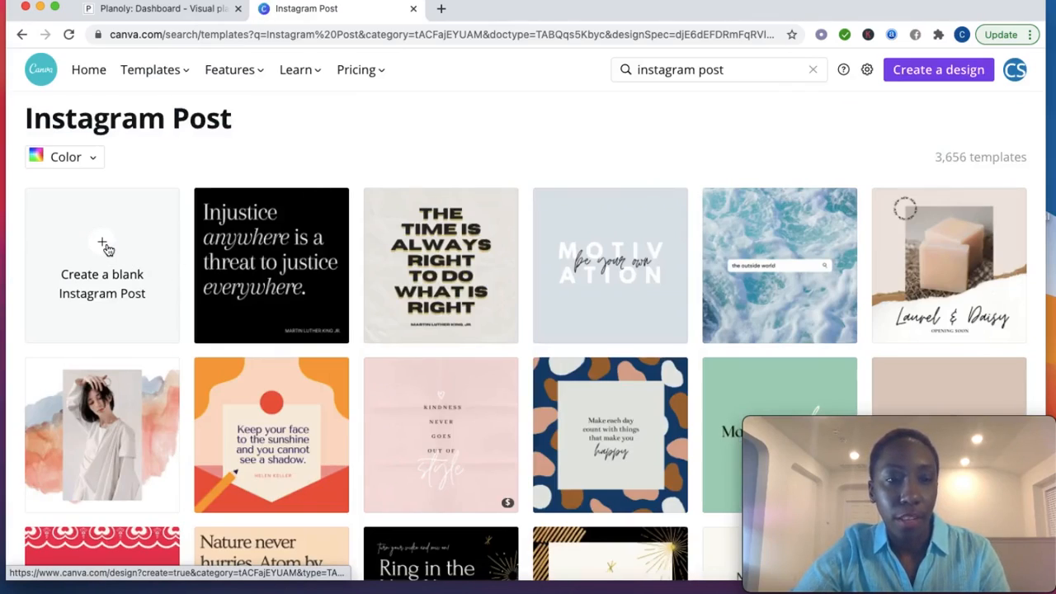
left_click(108, 248)
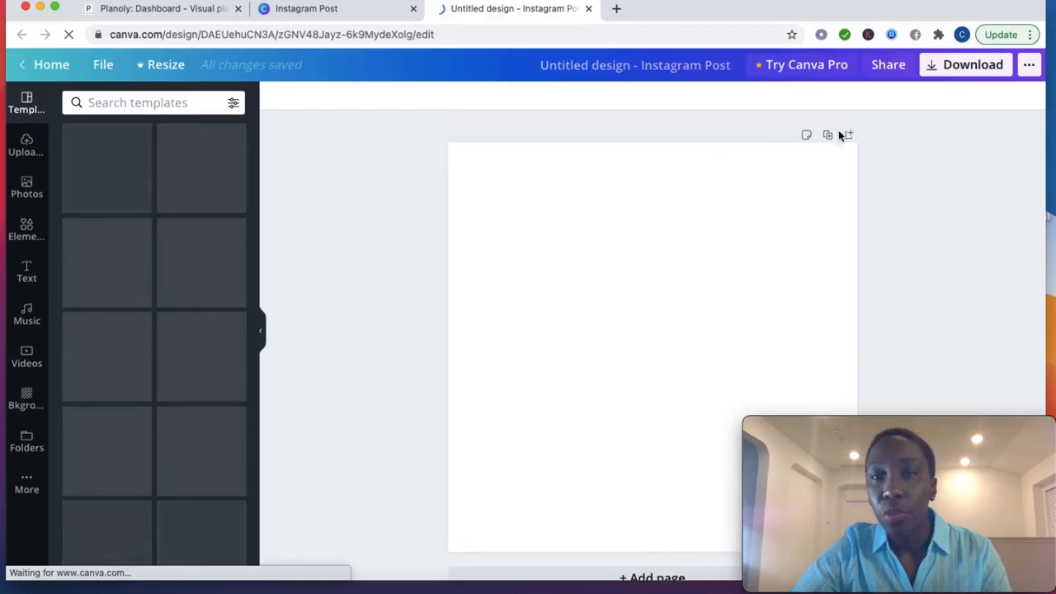
Return to the Planoly dashboard and examine the sources for adding media to the grid, including files on the computer.
left_click(157, 9)
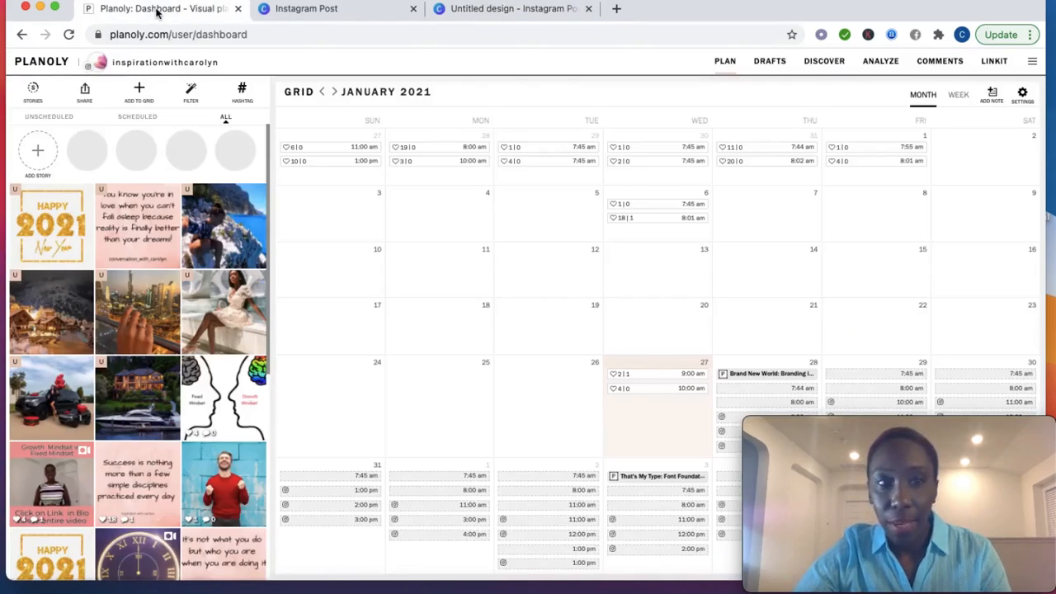
left_click(141, 93)
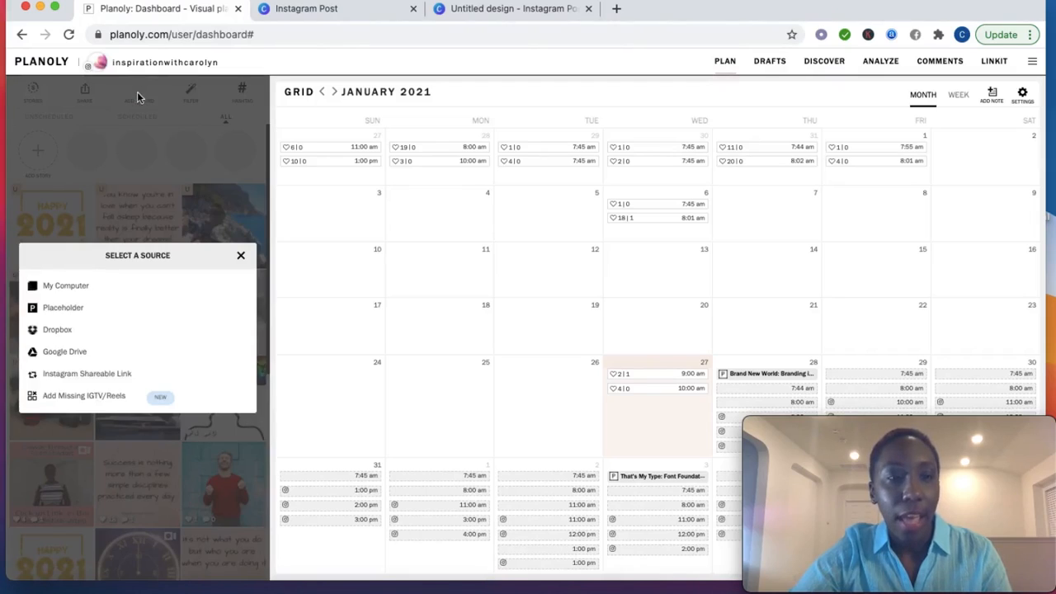
left_click(72, 285)
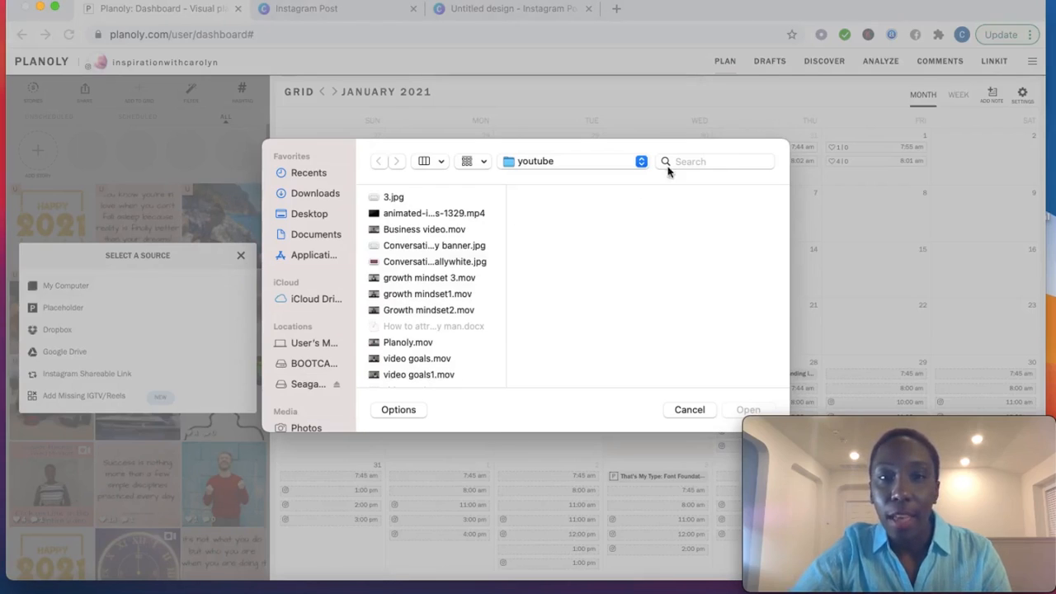
left_click(700, 414)
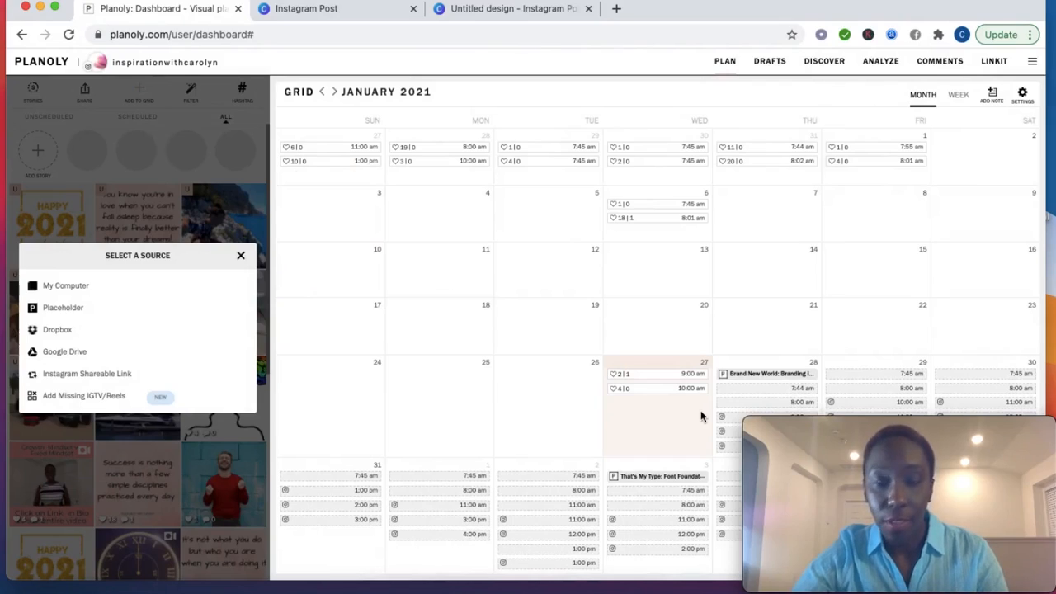
left_click(241, 256)
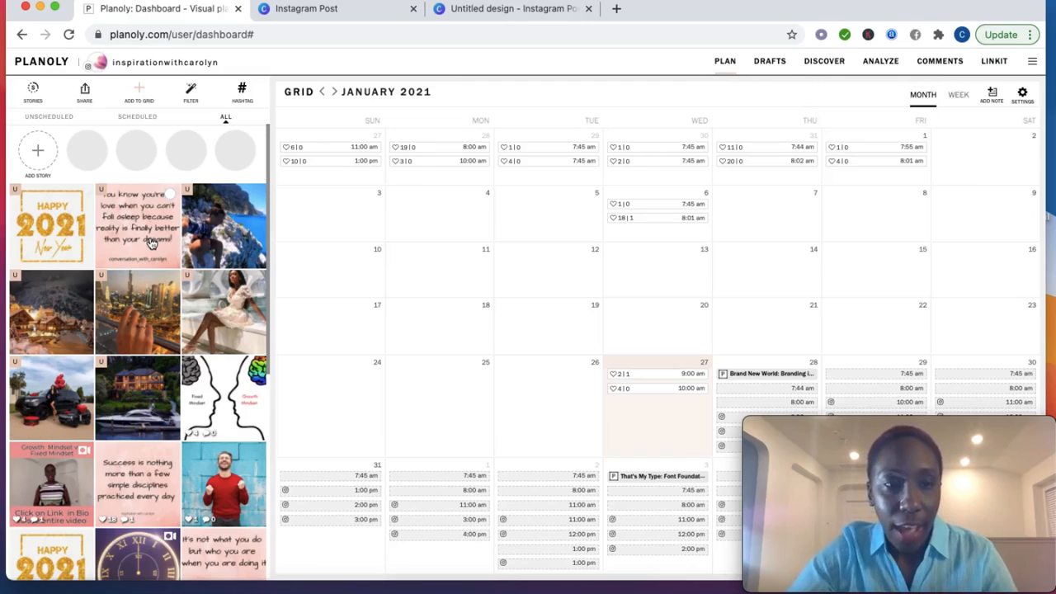
Give the pink "You know you're in love" quote post the caption "Youknow you are in love when you cant".
left_click(150, 238)
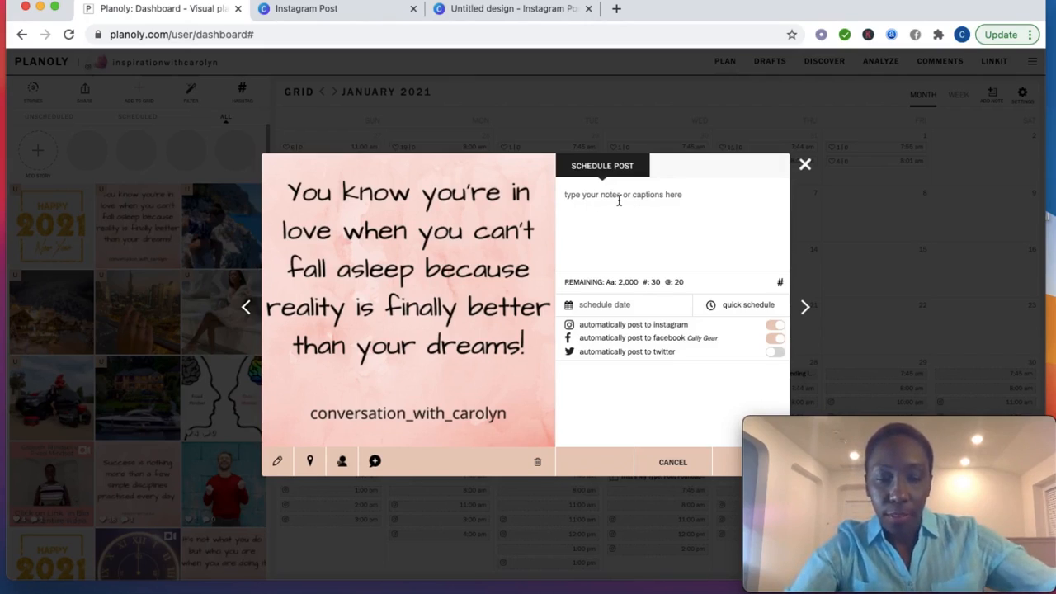
type("You")
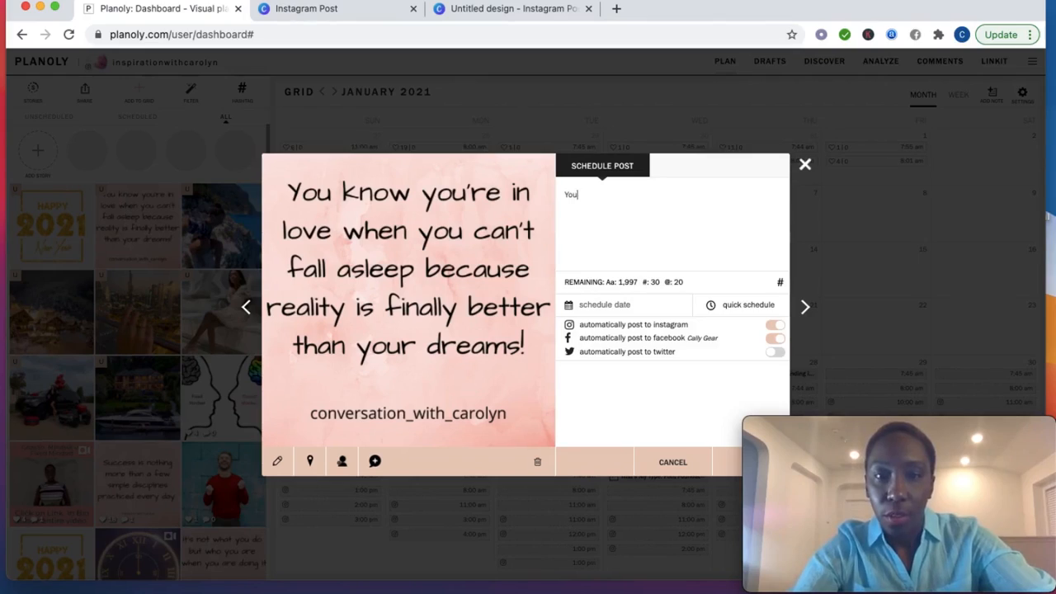
type("know you are")
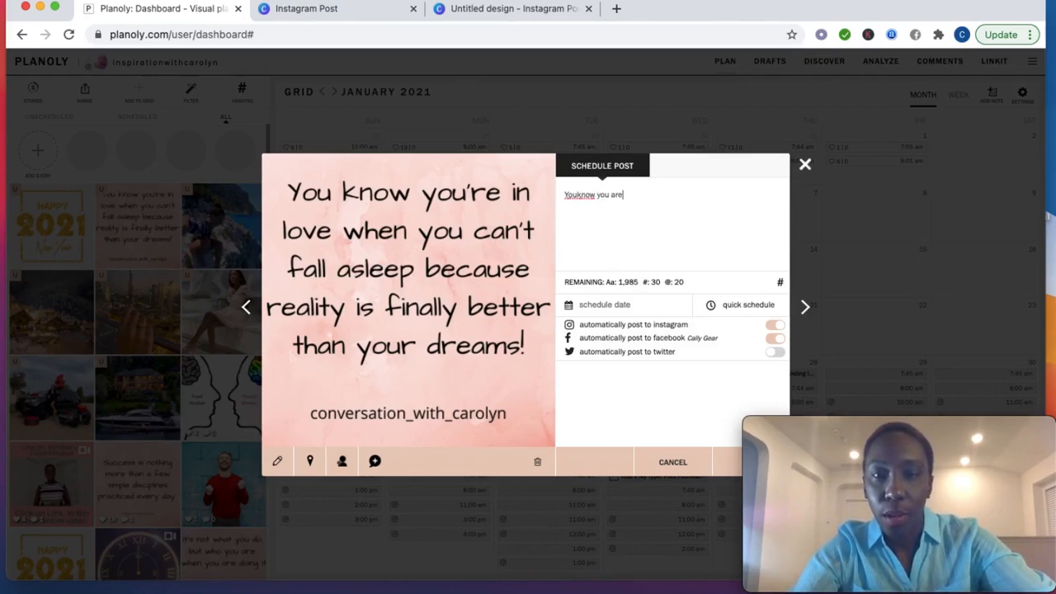
type(" in love")
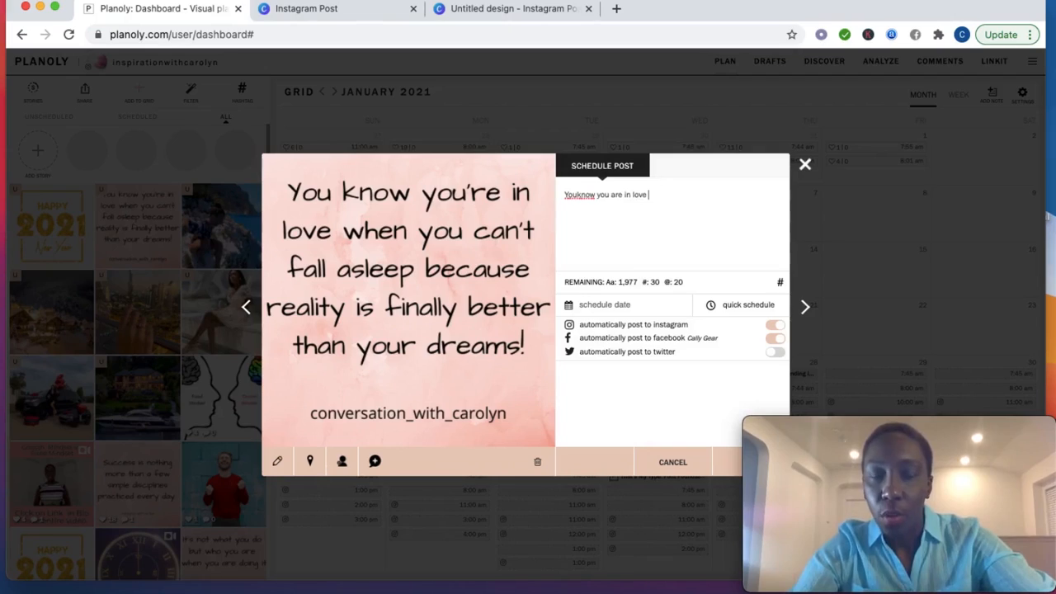
type(" when you")
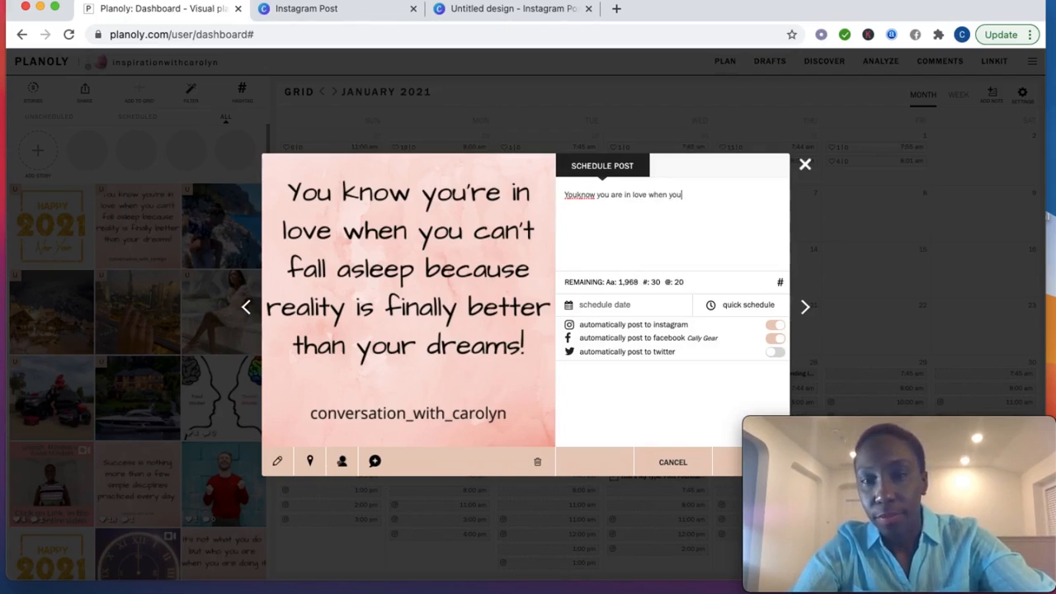
type(" cant")
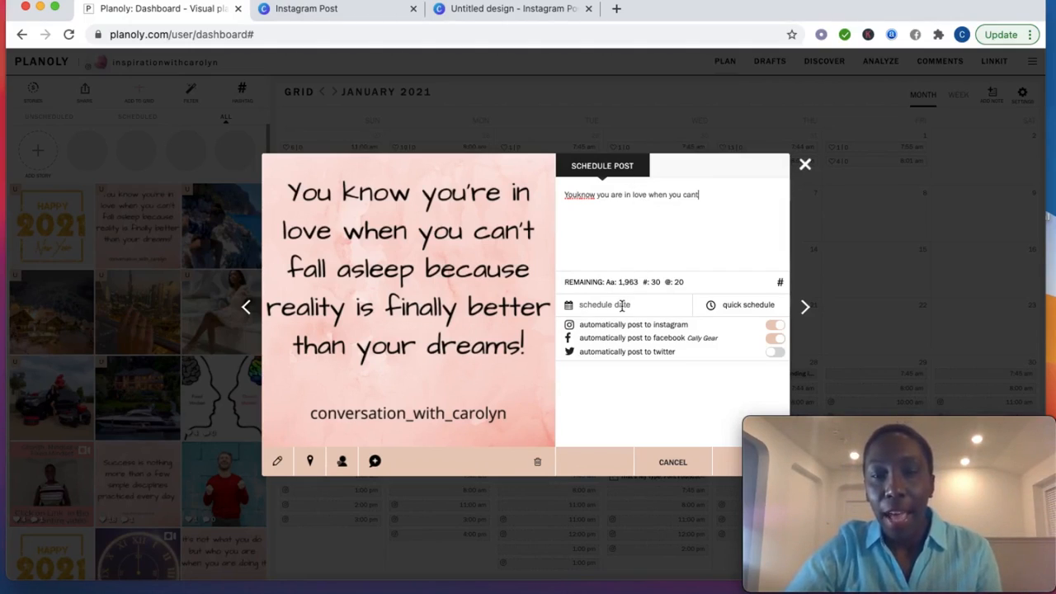
Schedule the quote post for Jan 28, 2021 at 08:00 AM using quick schedule, and view the location options.
left_click(747, 305)
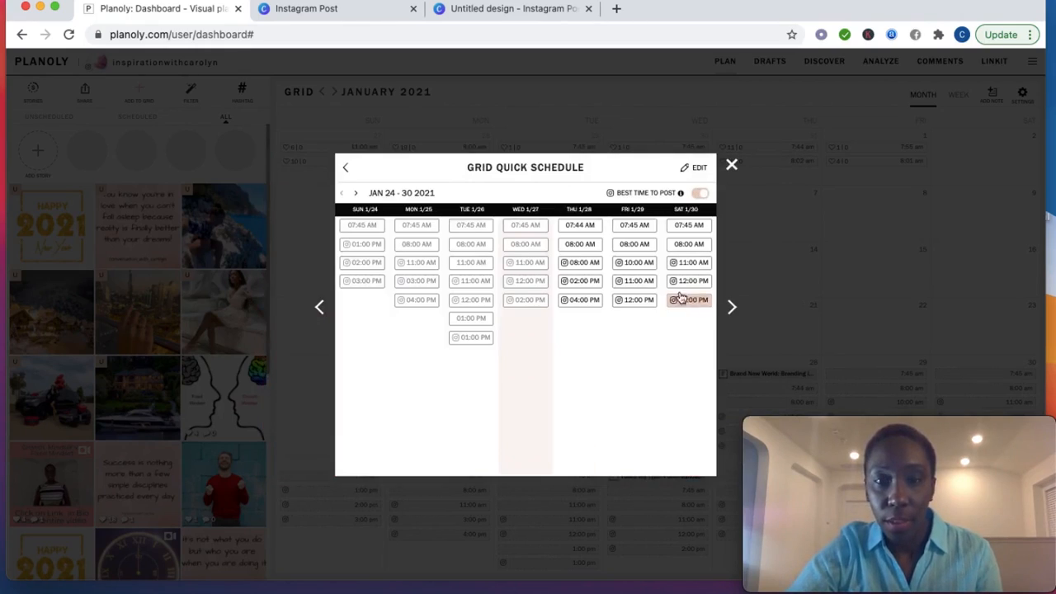
left_click(582, 243)
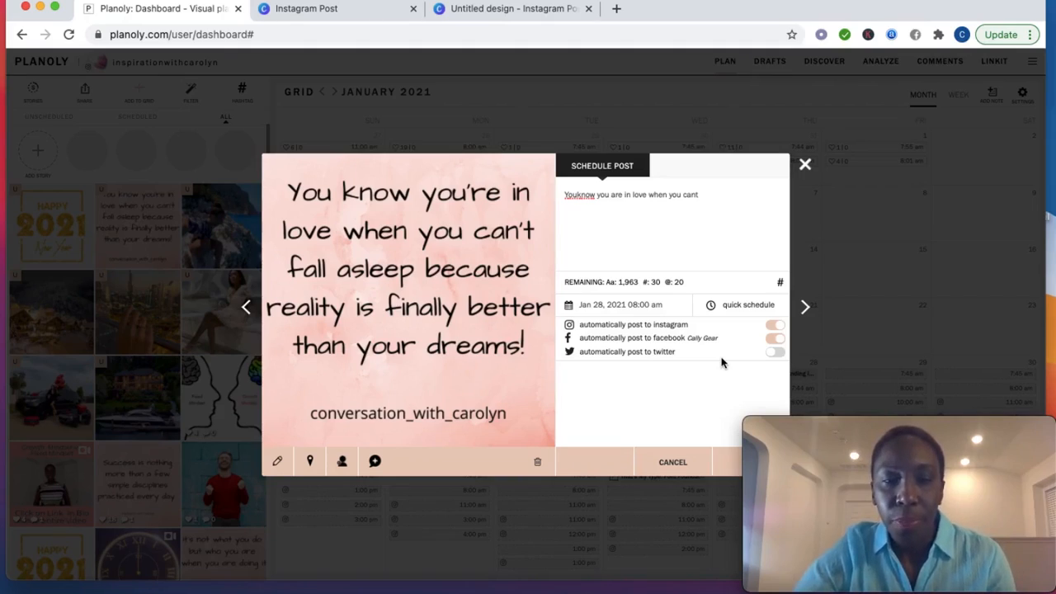
left_click(311, 462)
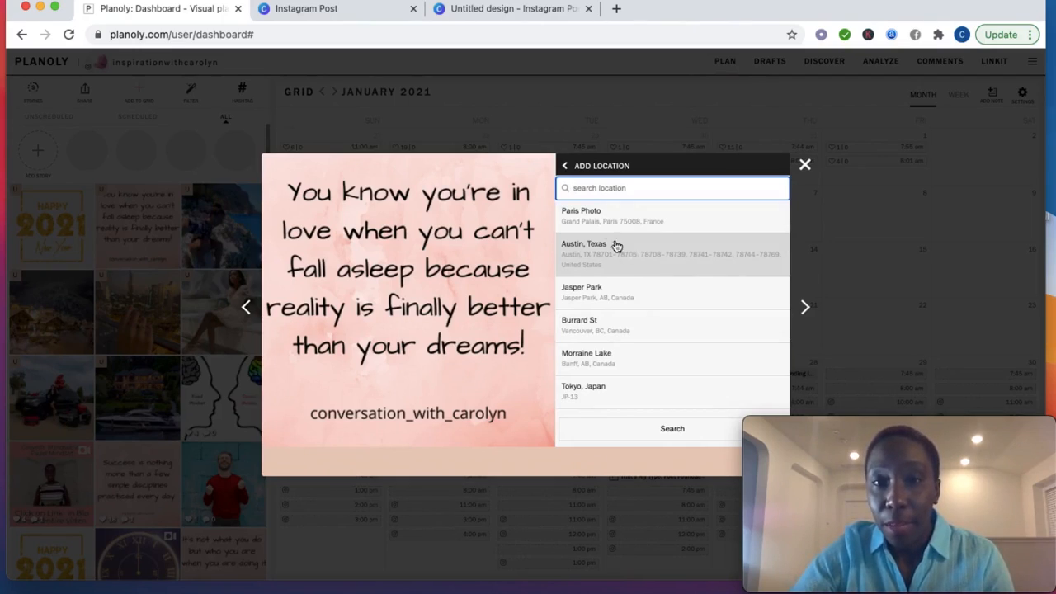
left_click(567, 171)
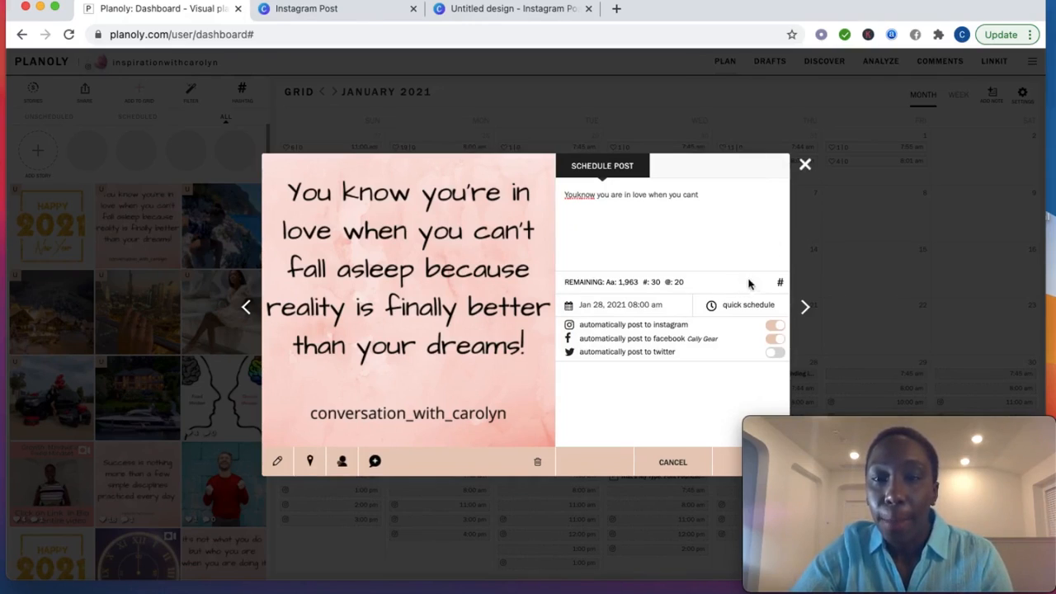
Add the "couple goals" and "enterprenueship" hashtag groups to the quote post's caption and save the scheduled post.
left_click(780, 282)
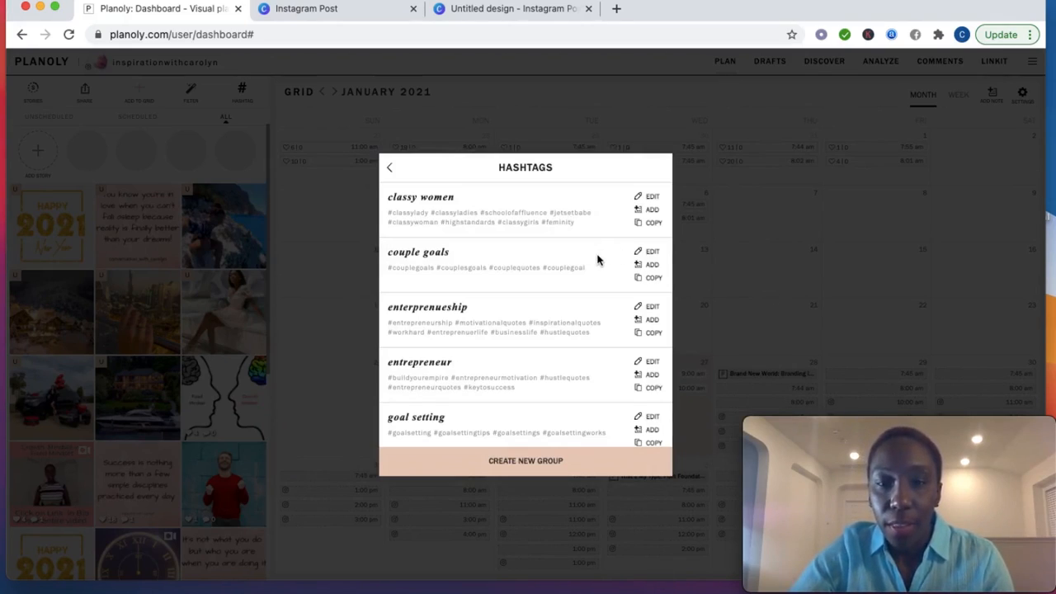
left_click(522, 465)
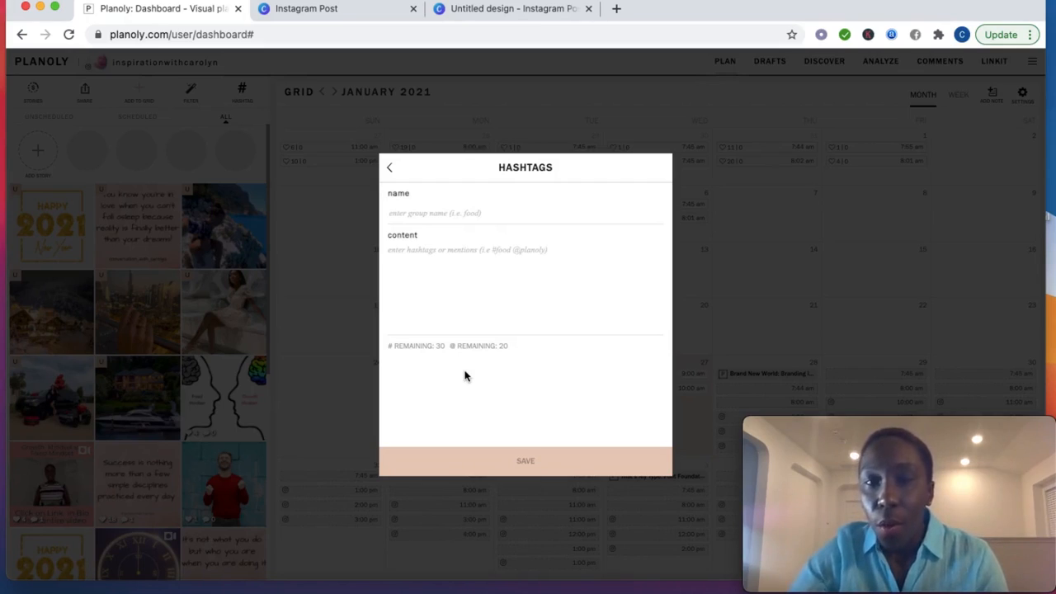
left_click(391, 171)
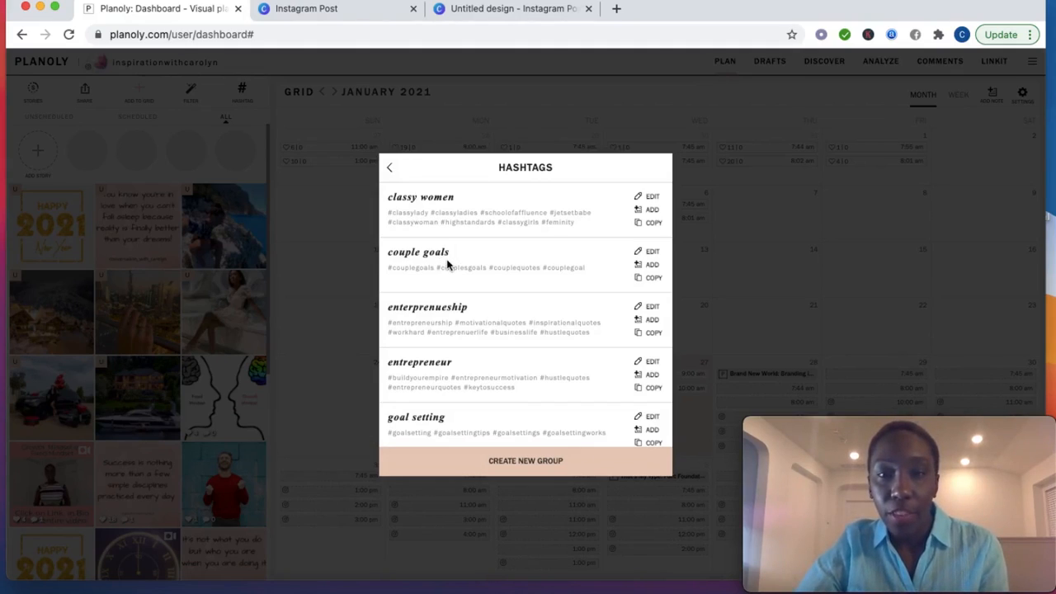
left_click(654, 265)
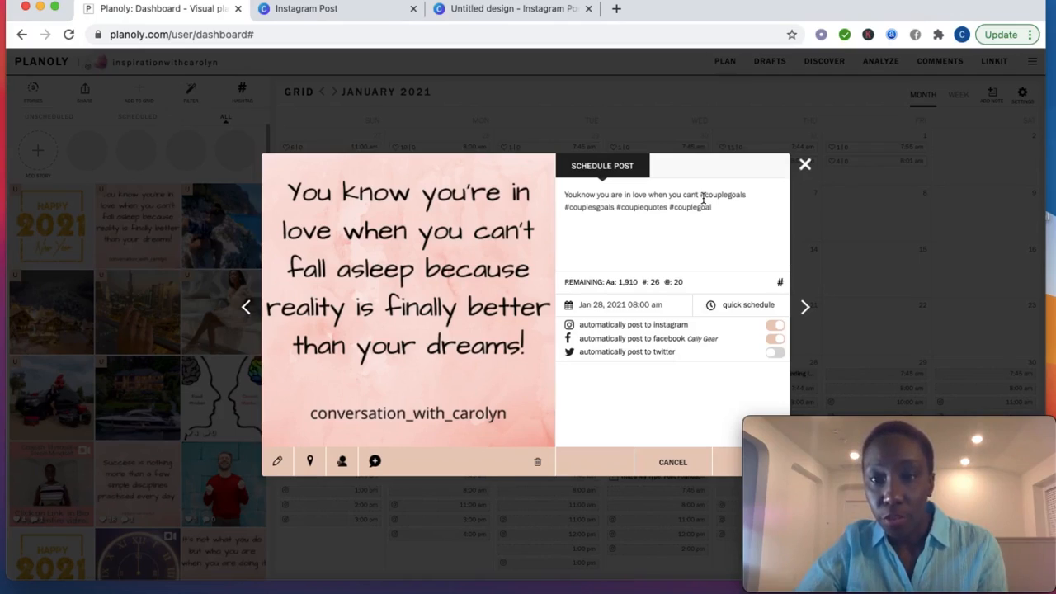
left_click(781, 284)
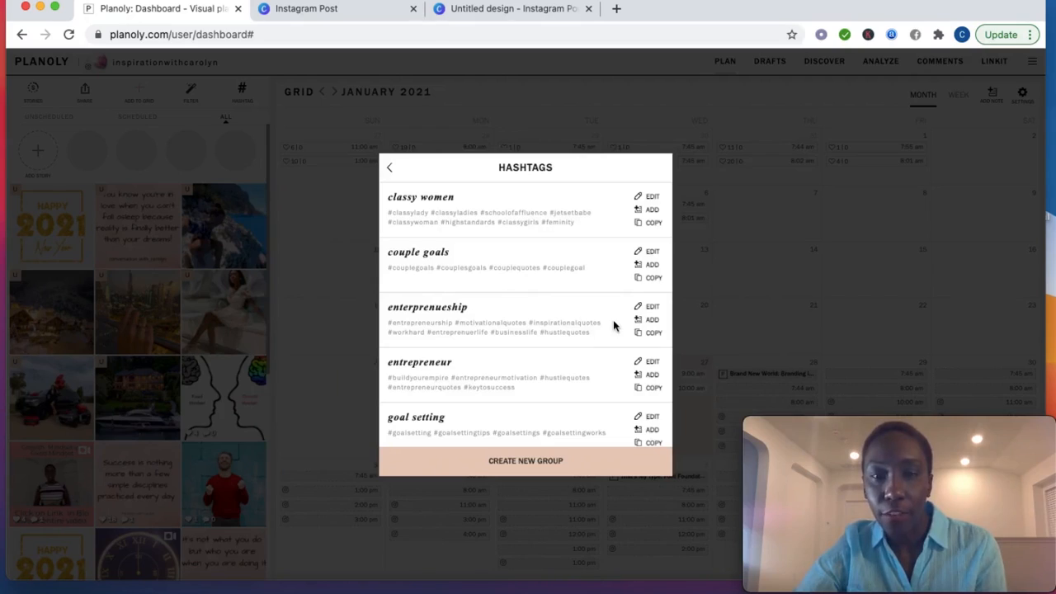
left_click(651, 319)
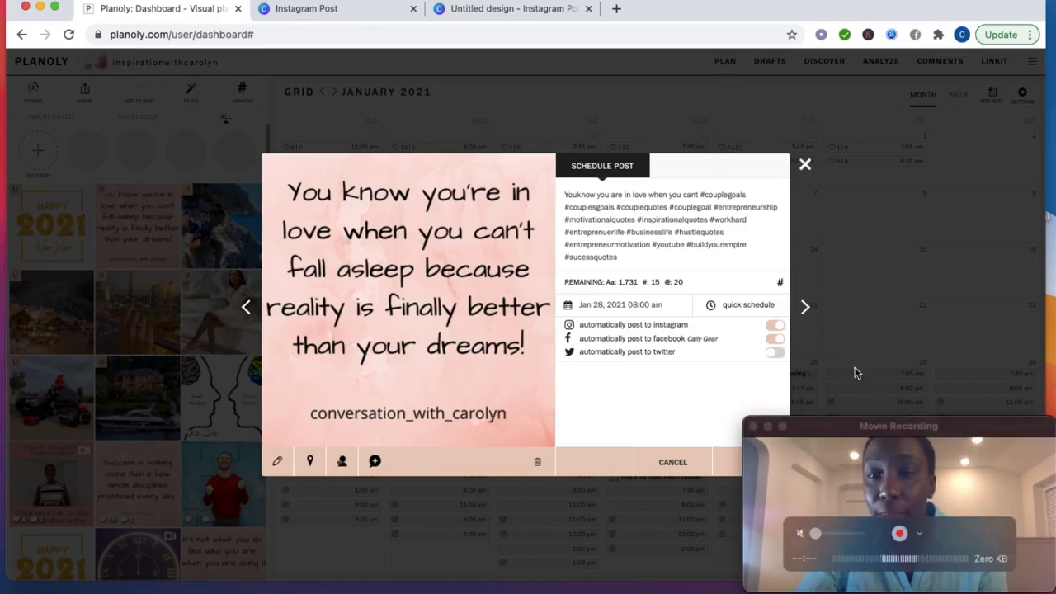
left_click(700, 171)
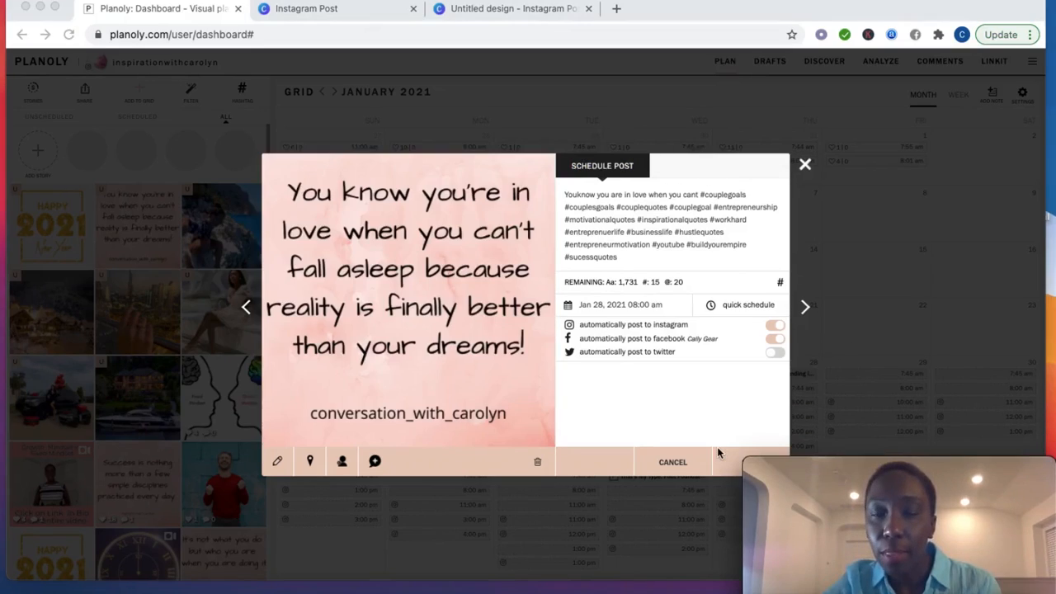
left_click(724, 459)
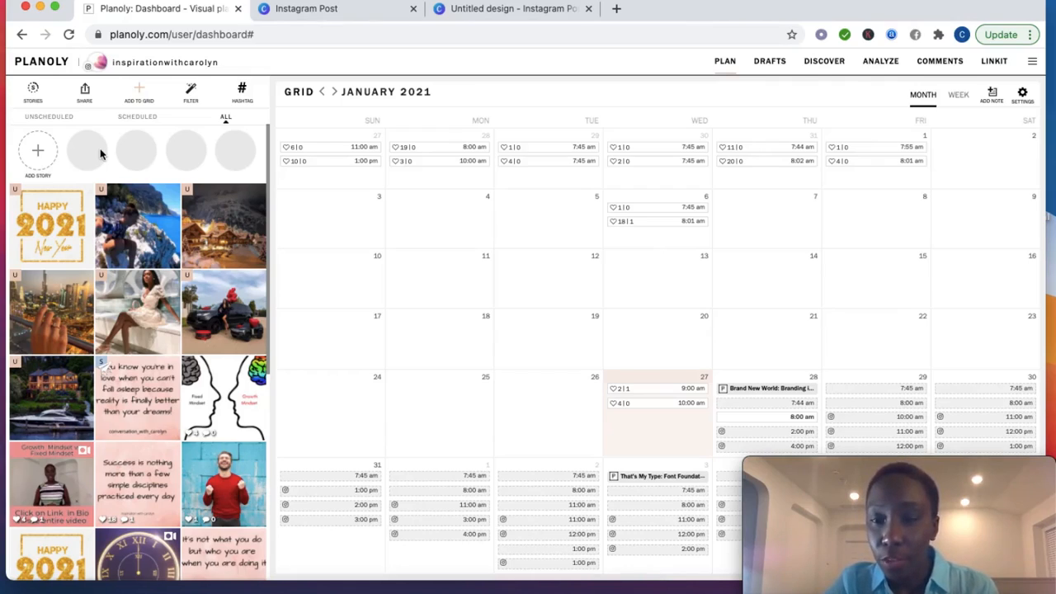
Switch to the story planner and view the details of the champagne toast and "Work on the alignment" stories.
left_click(34, 100)
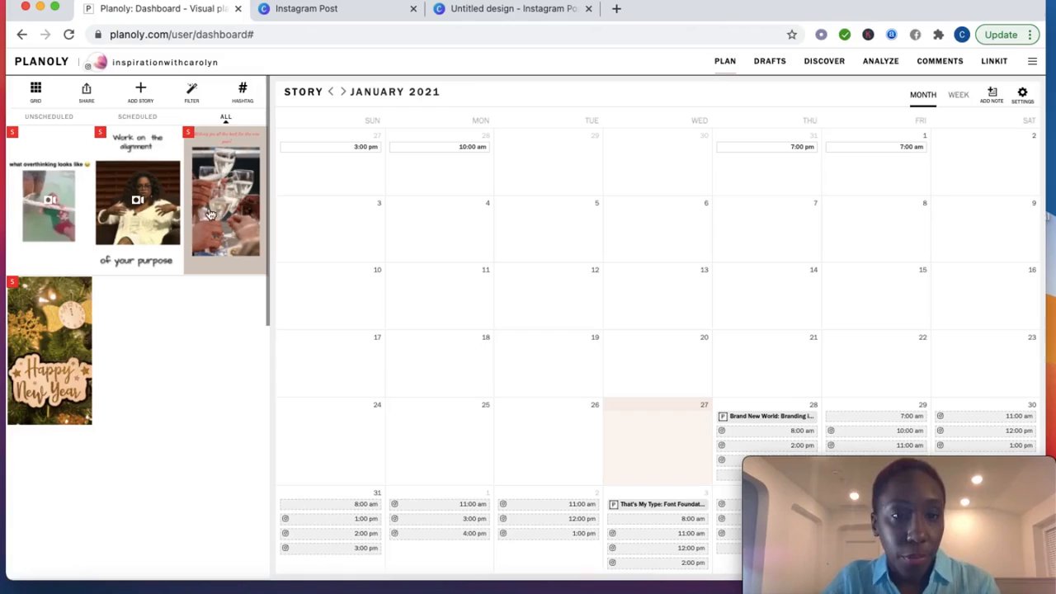
left_click(205, 165)
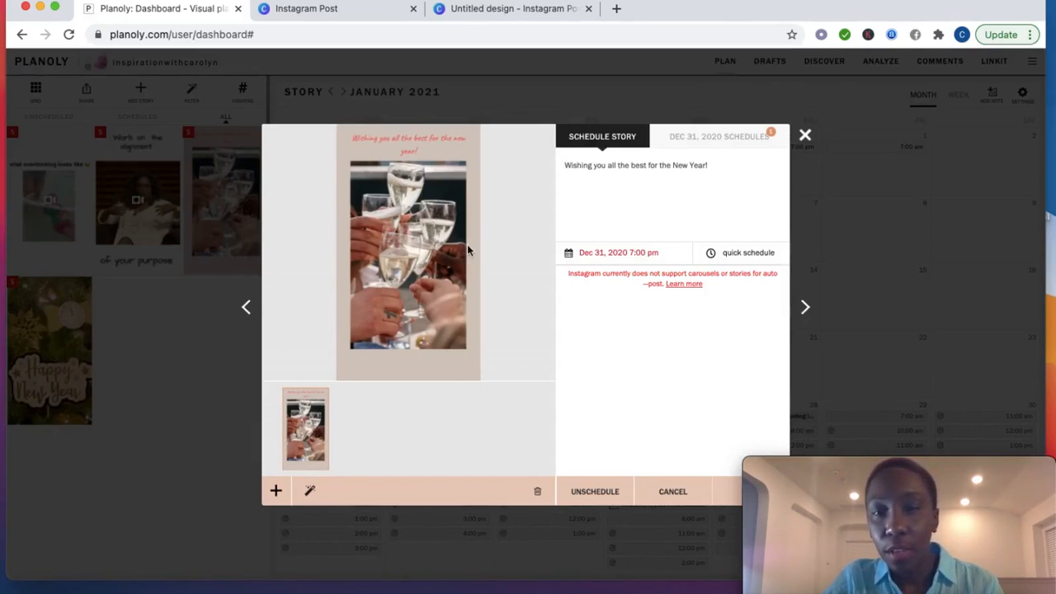
left_click(805, 138)
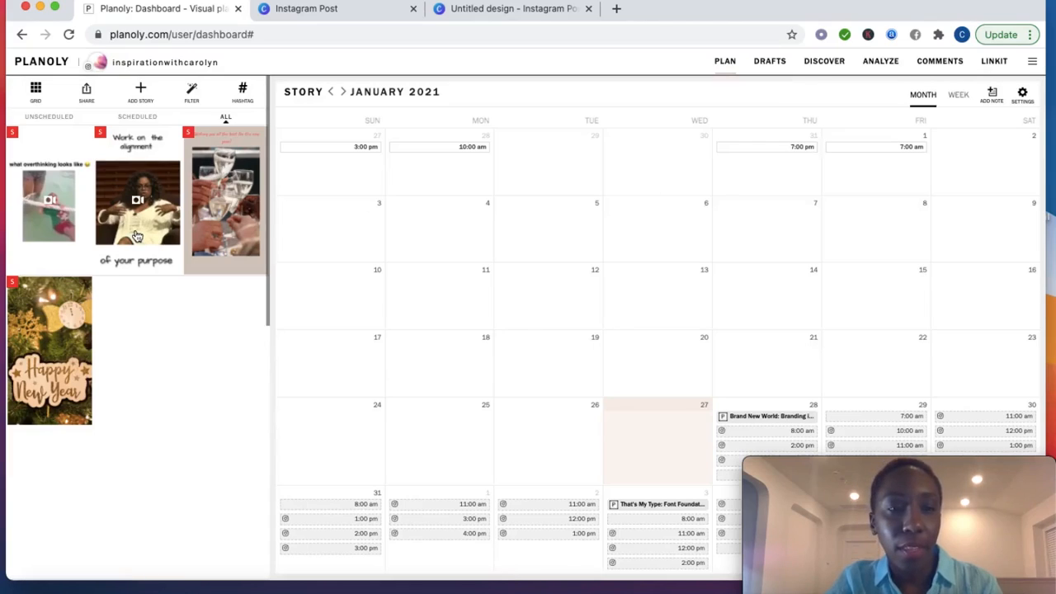
left_click(138, 236)
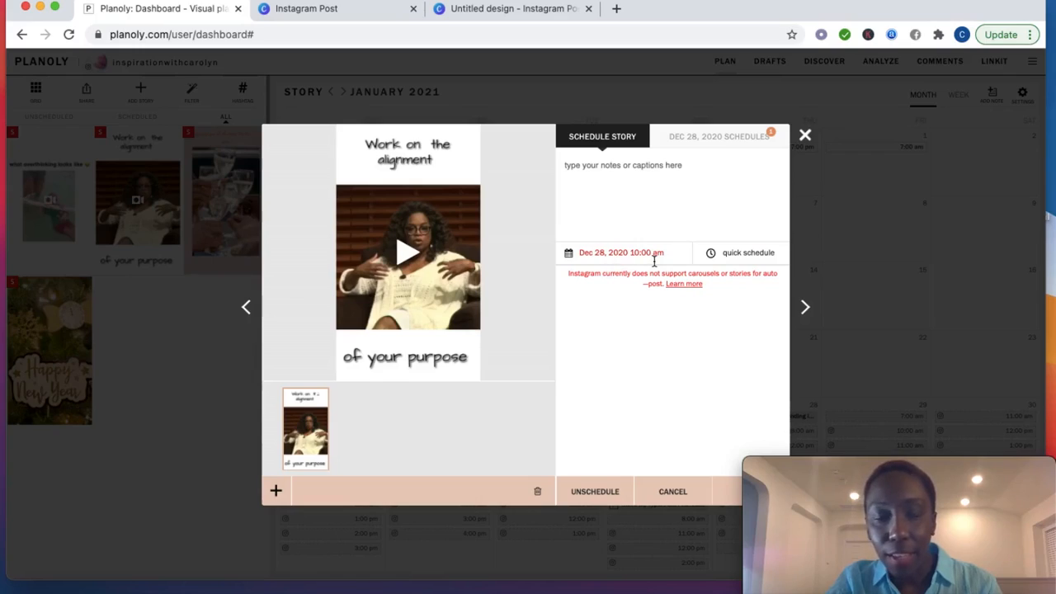
left_click(806, 138)
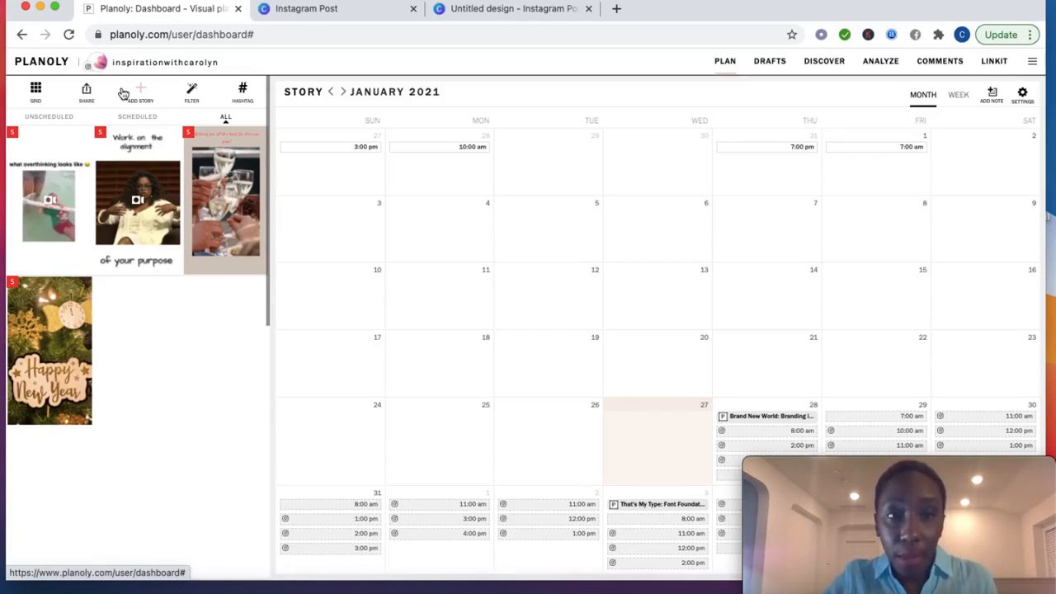
Open the options for adding a story, dismiss them and return to the grid planner.
left_click(141, 101)
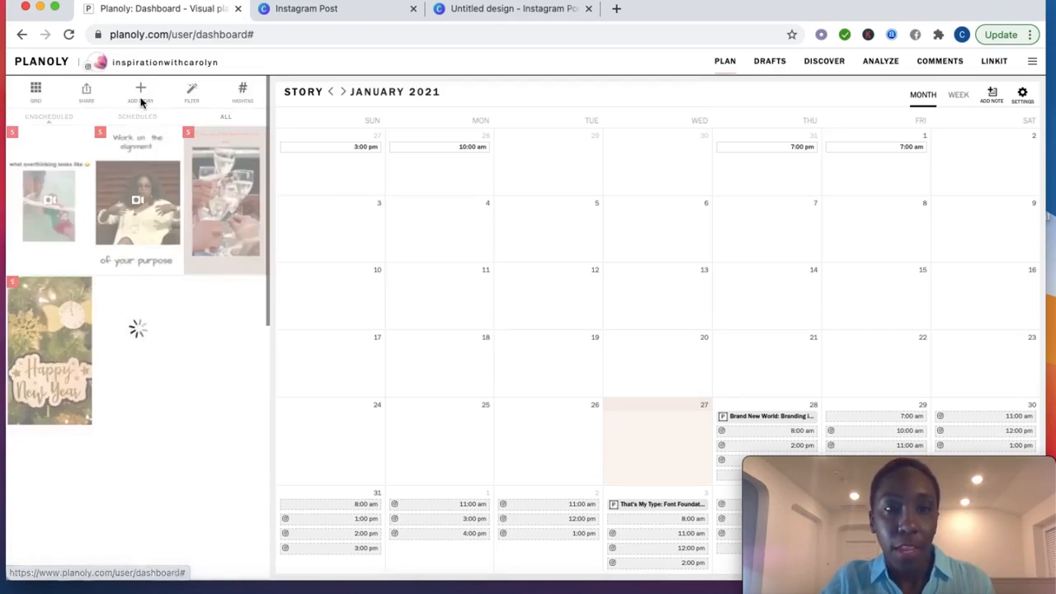
left_click(242, 290)
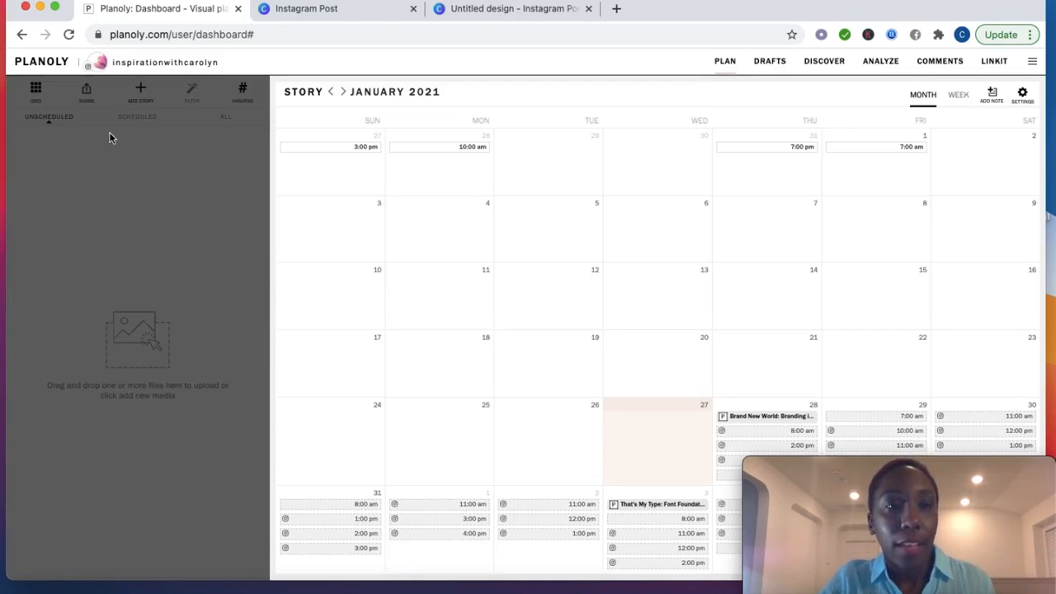
left_click(38, 93)
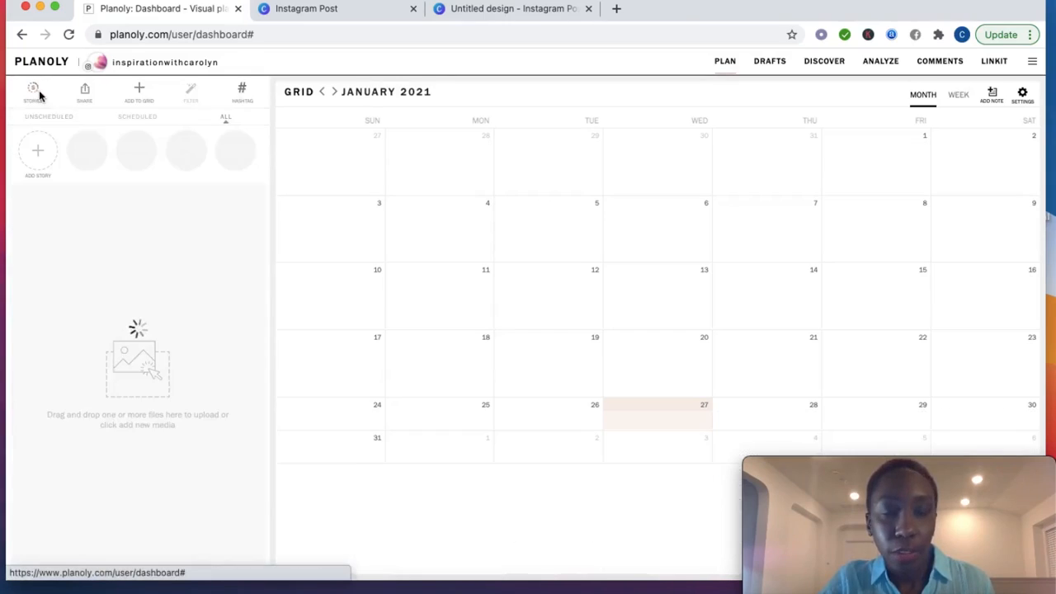